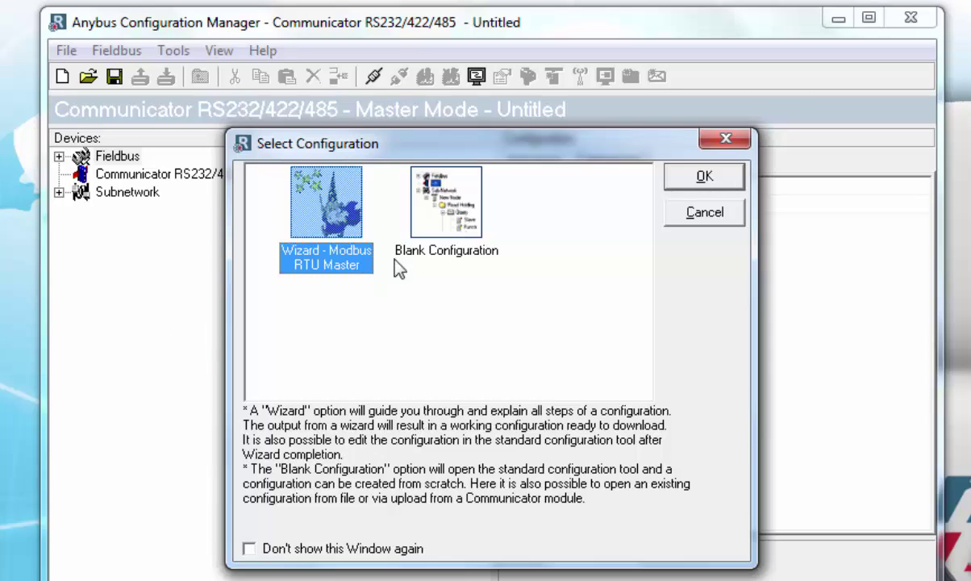
- Launch the Modbus RTU Master wizard and leave the fieldbus type at Profibus-DP
double_click(330, 231)
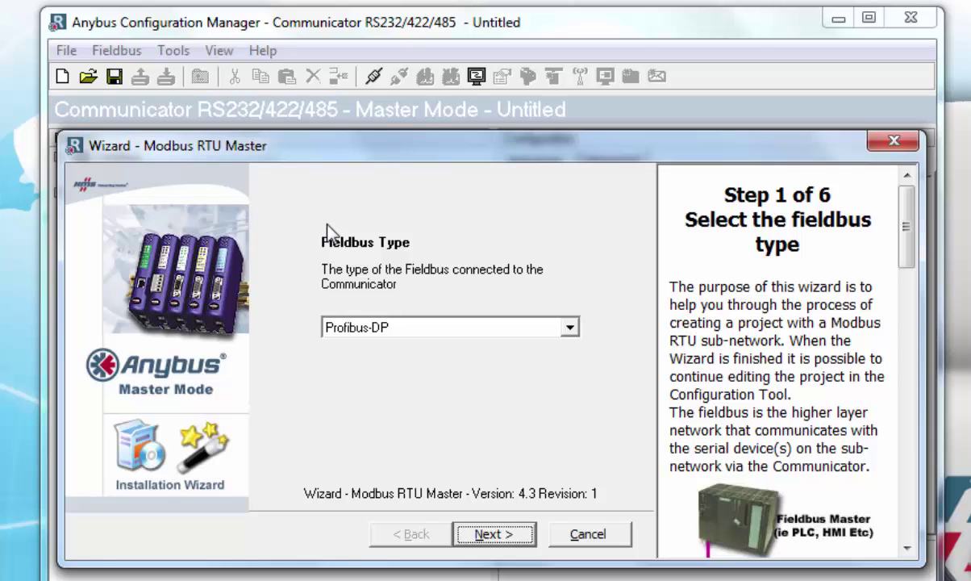
click(571, 328)
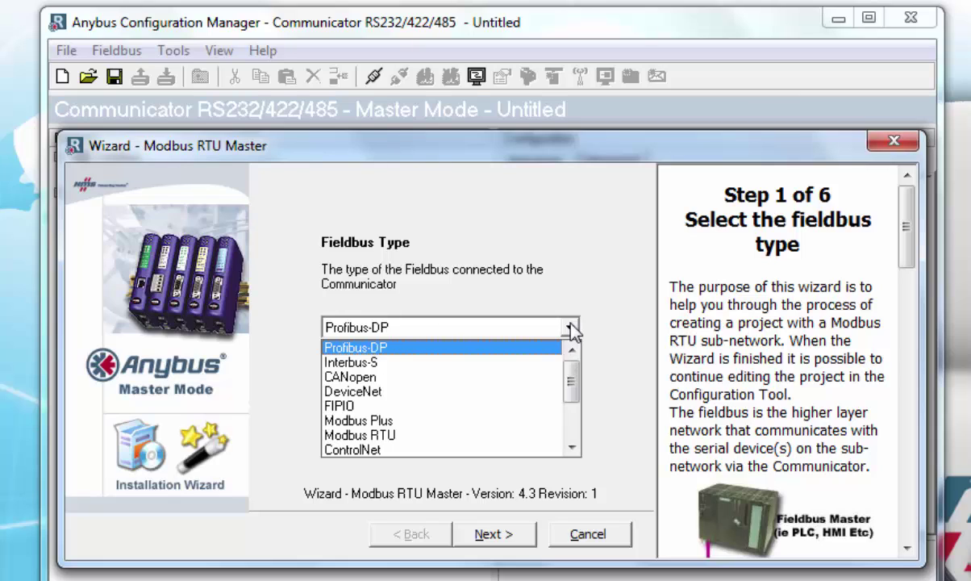
click(571, 329)
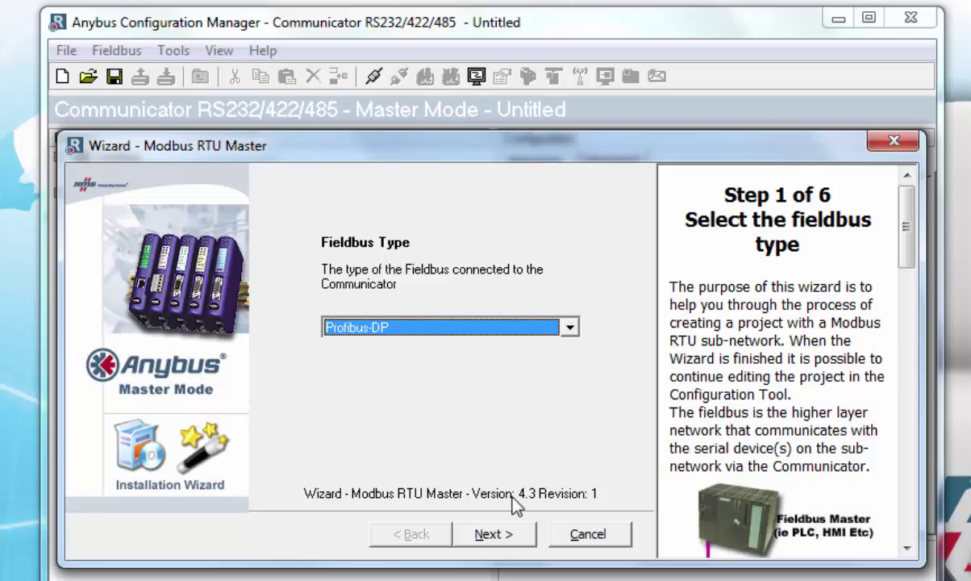
- Set the sub-network to the RS485 physical standard with Even parity, then continue to device setup
click(495, 534)
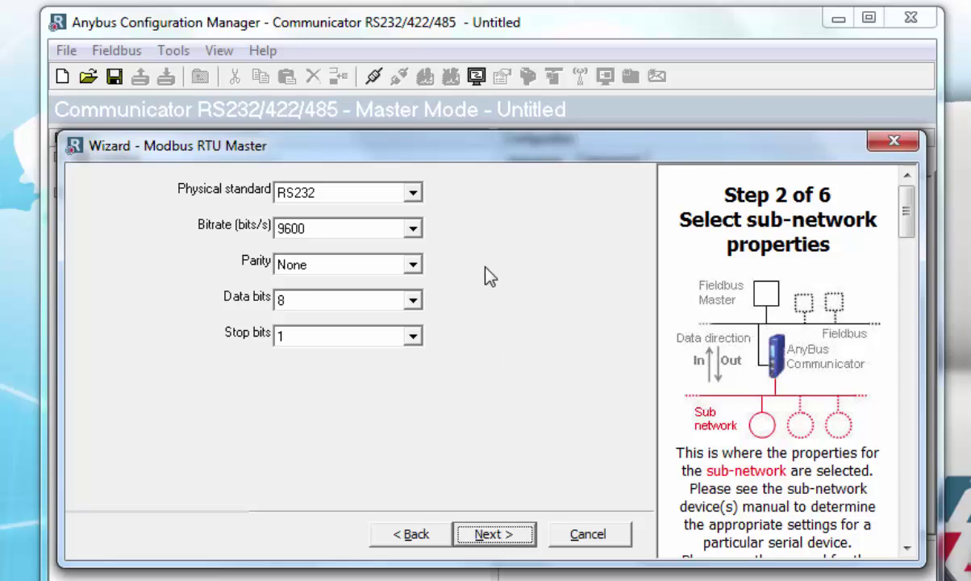
click(413, 194)
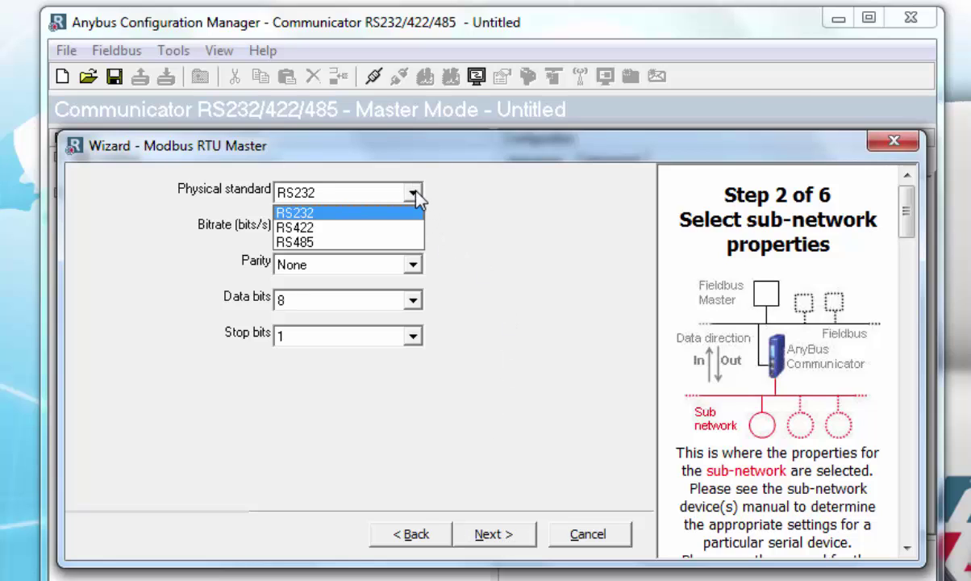
click(412, 243)
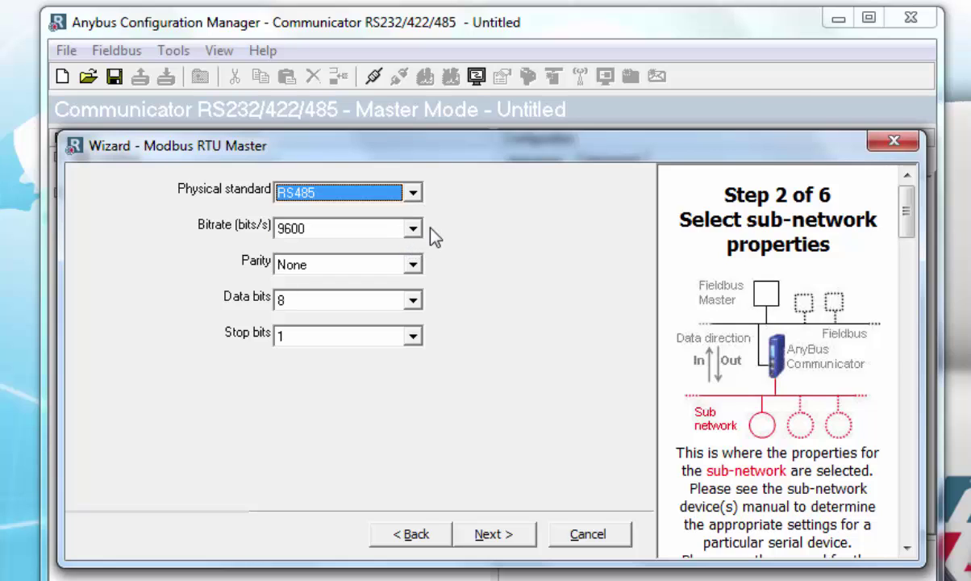
click(412, 266)
click(415, 316)
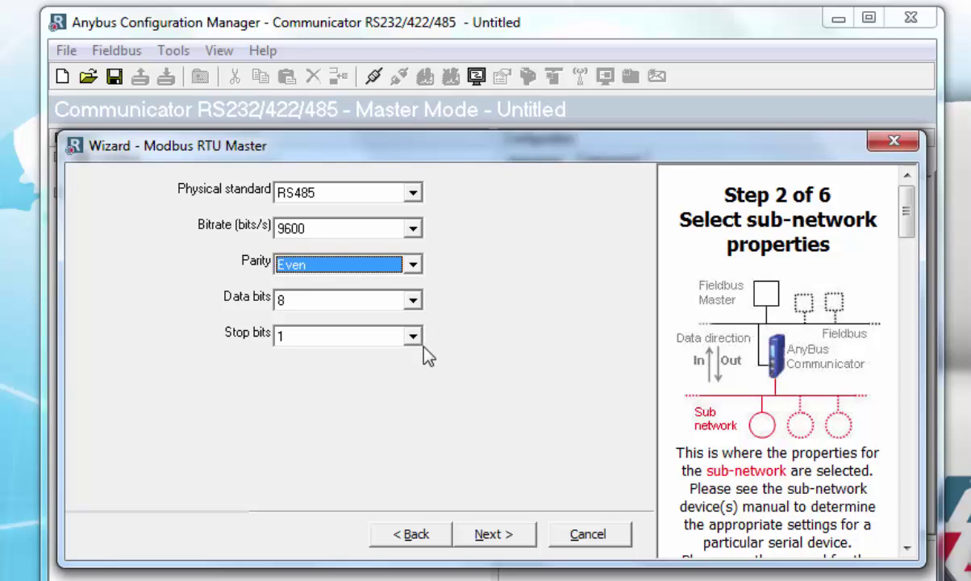
click(493, 535)
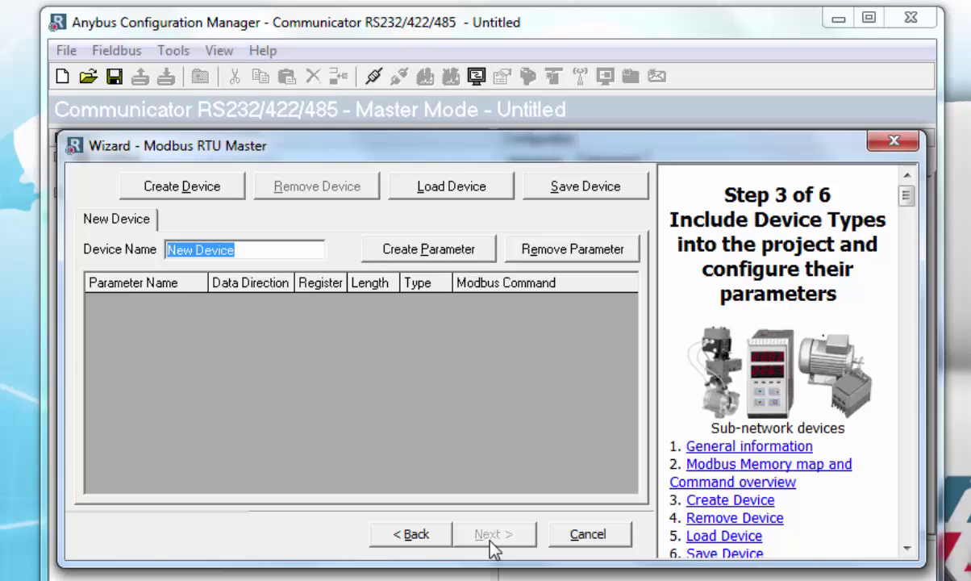
- Name the device 'ABB C100 Regulator' and create four parameter rows
click(271, 245)
drag(270, 245, 139, 245)
text(ABB )
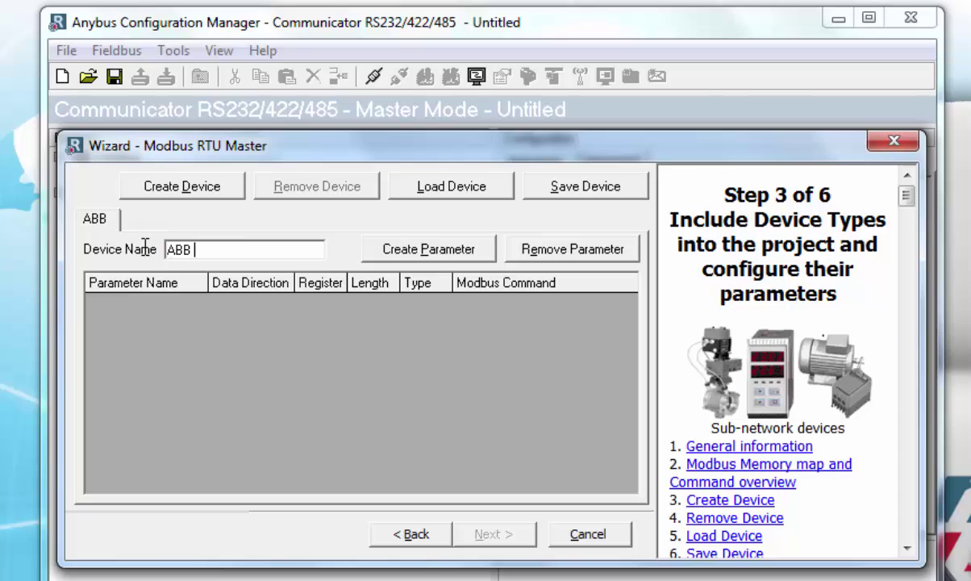
text(C100 Regulator)
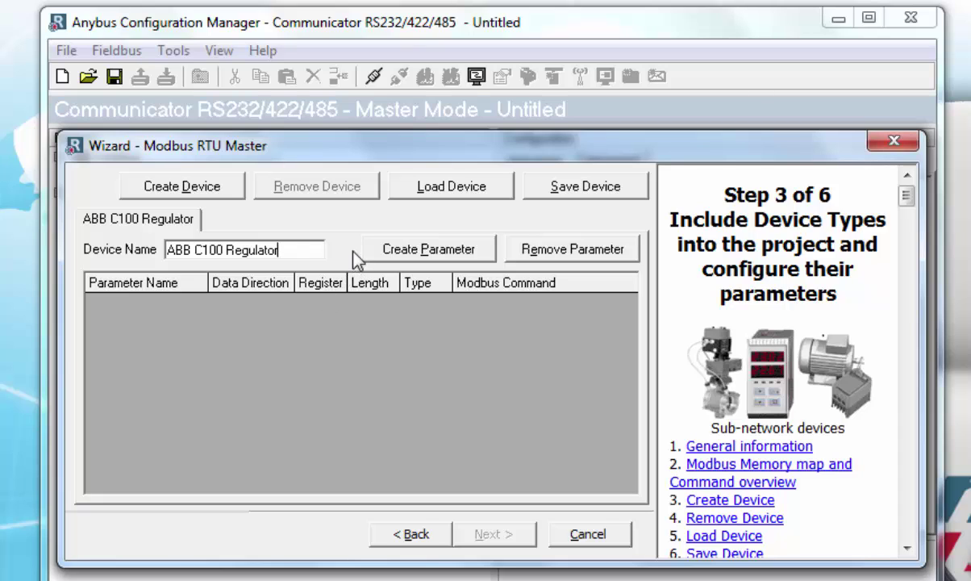
click(409, 250)
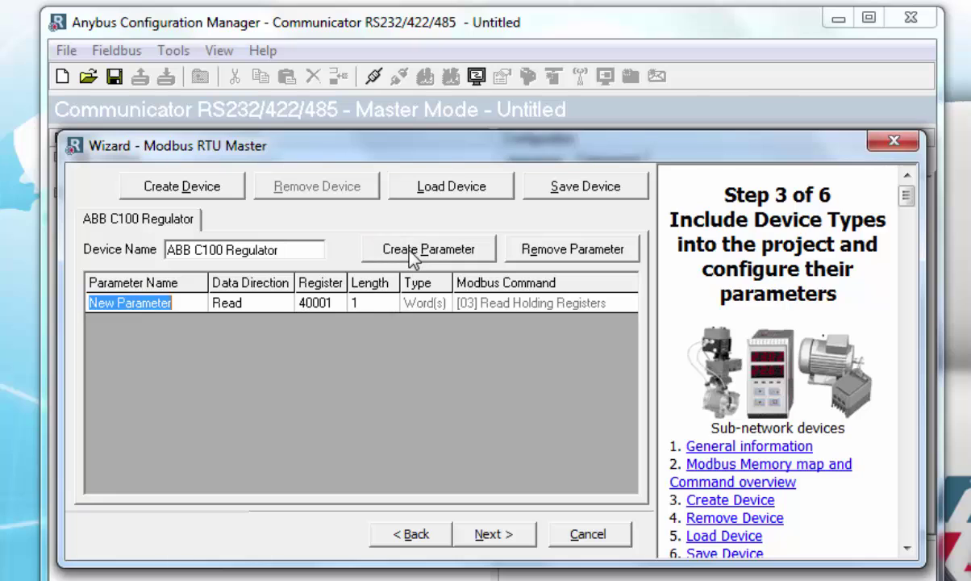
click(409, 249)
click(409, 249)
click(409, 250)
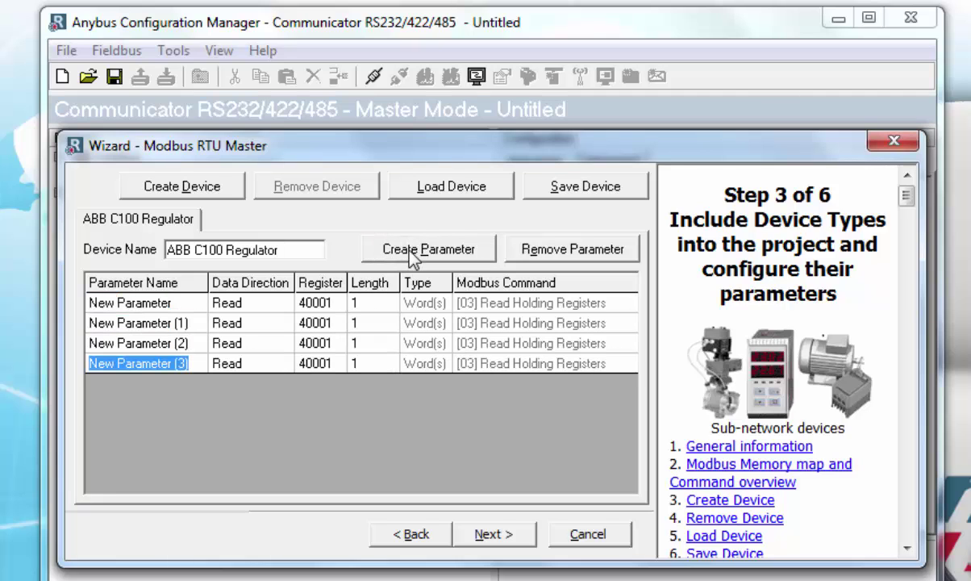
- Make the first parameter 'Local Setpoint', a write parameter at register 40042
click(165, 303)
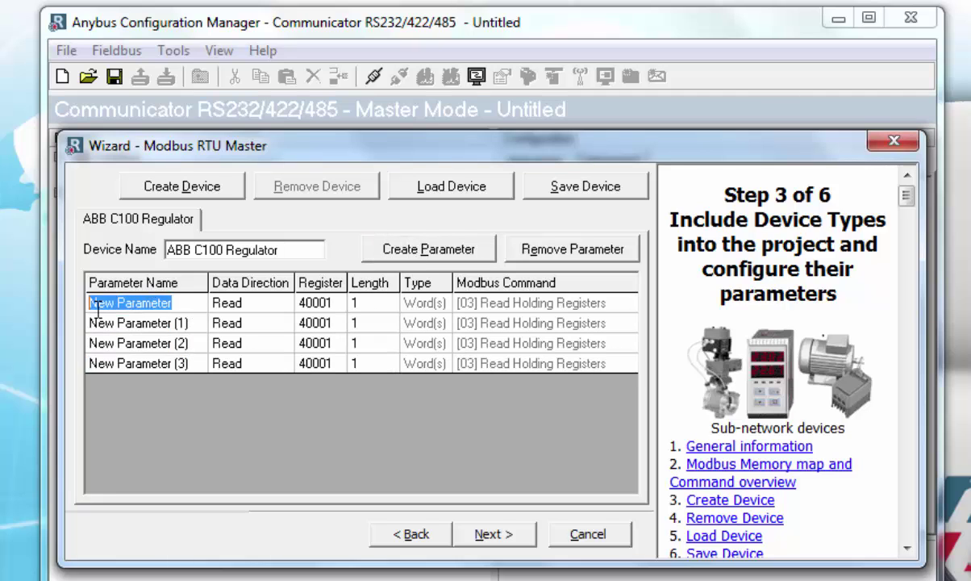
text(Local Setpoint)
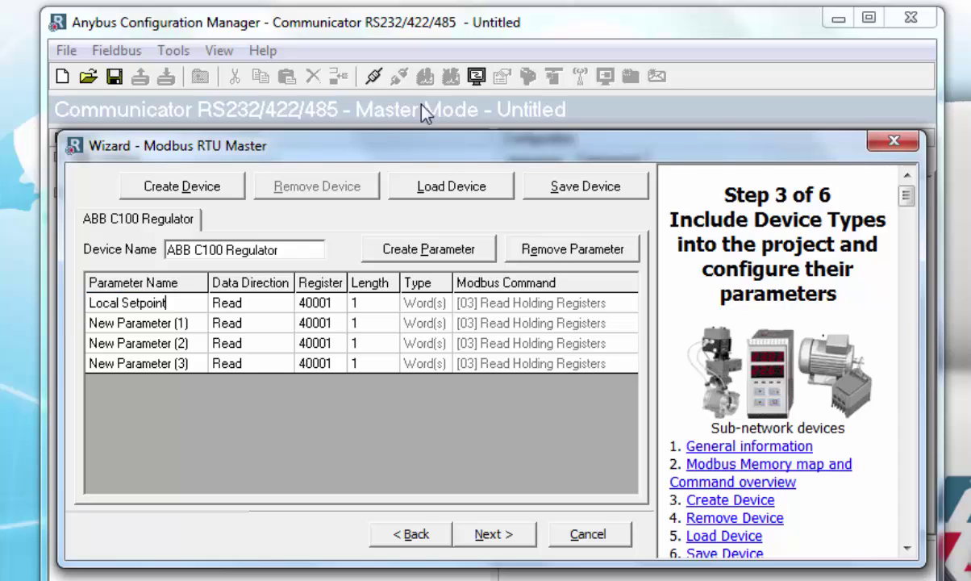
click(266, 303)
click(283, 304)
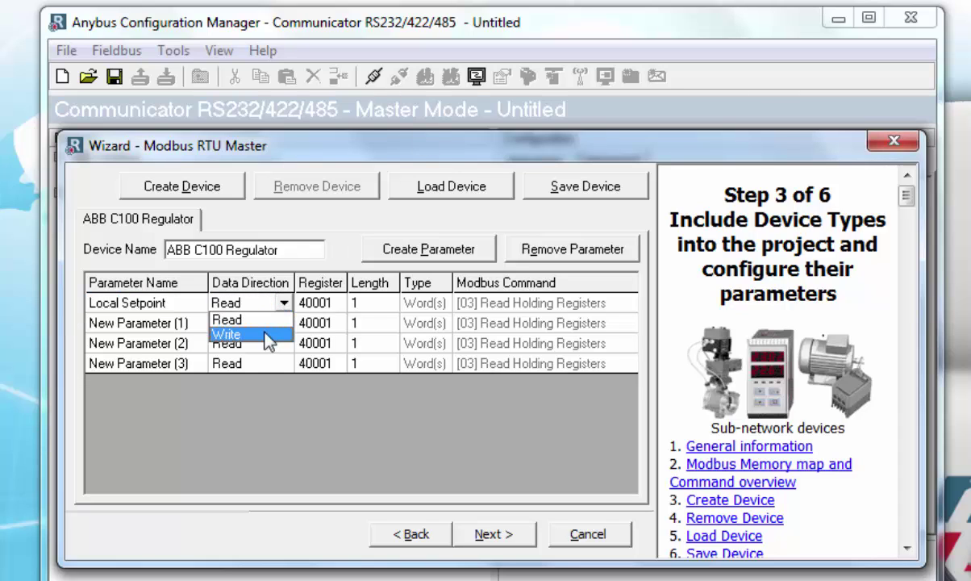
click(264, 333)
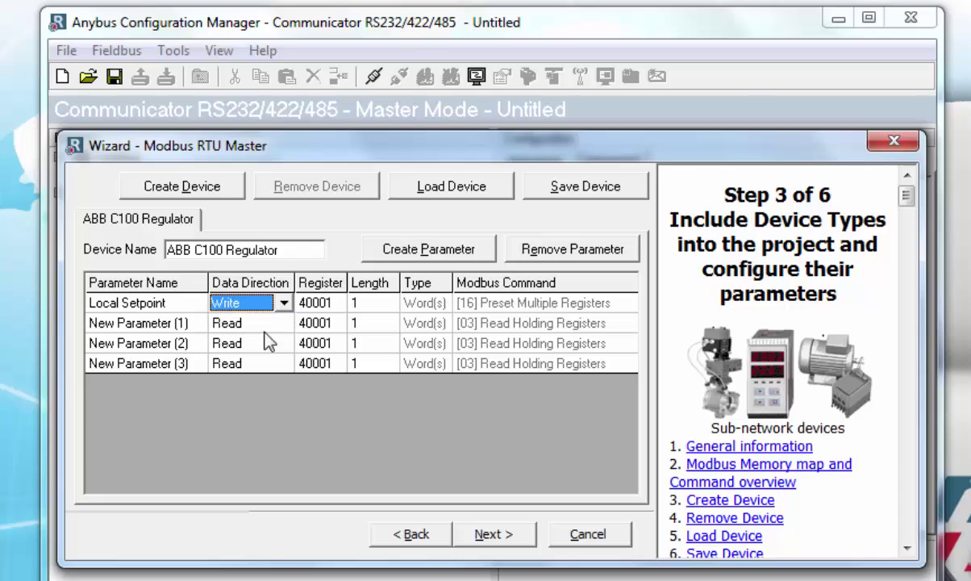
click(339, 304)
key(BackSpace)
key(BackSpace)
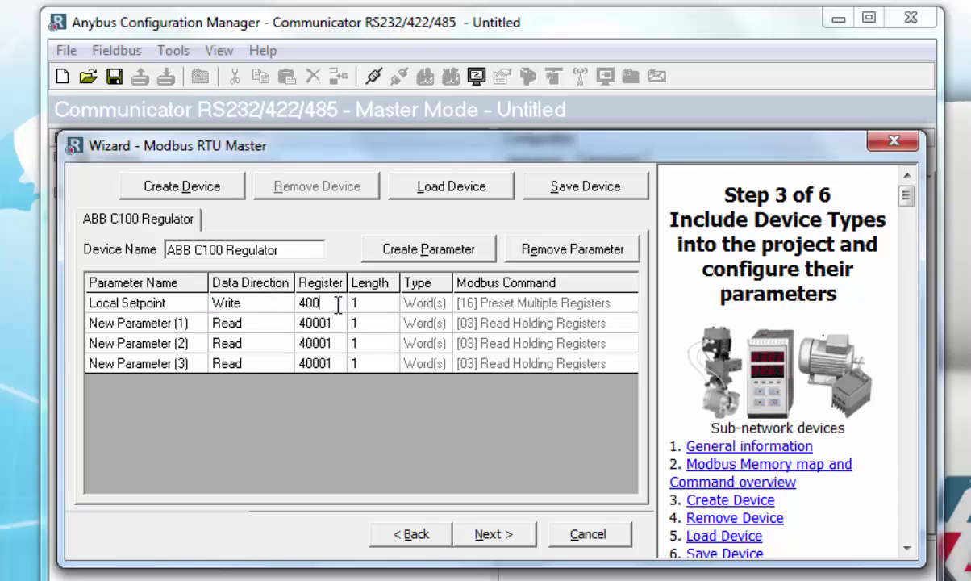
text(42)
click(379, 305)
- Make the second parameter 'Process Variable', a read parameter at register 40012
click(136, 324)
text(Process Variable)
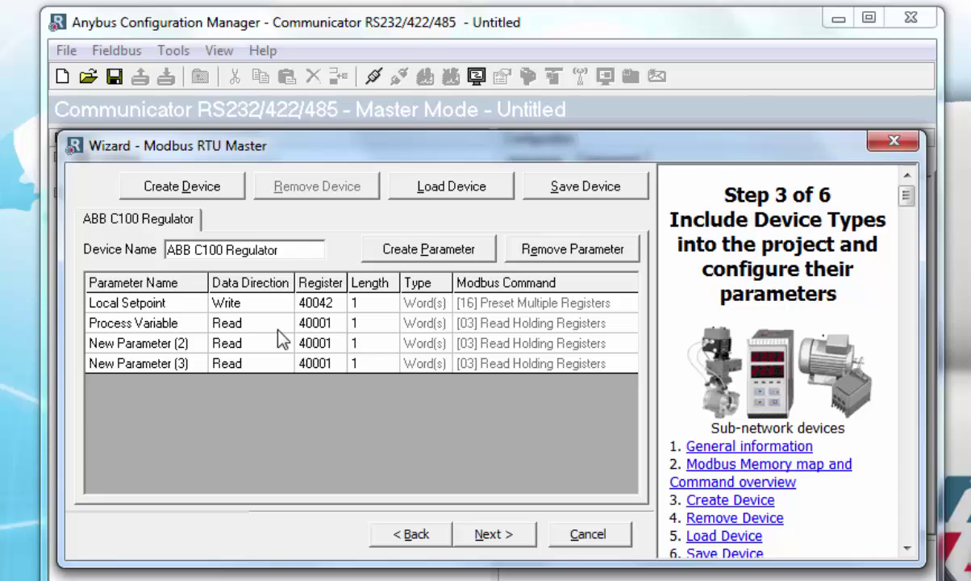
click(278, 324)
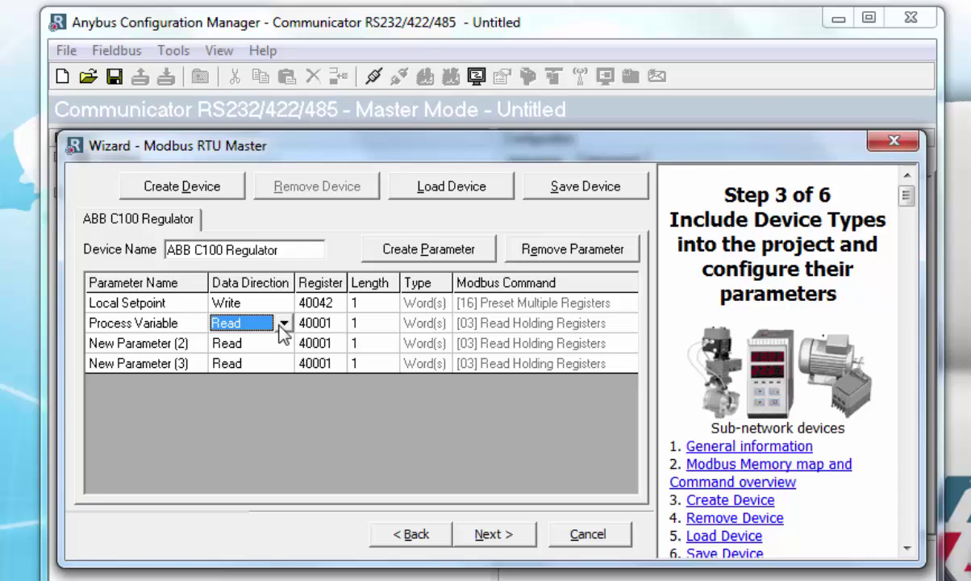
click(337, 322)
key(BackSpace)
key(BackSpace)
text(12)
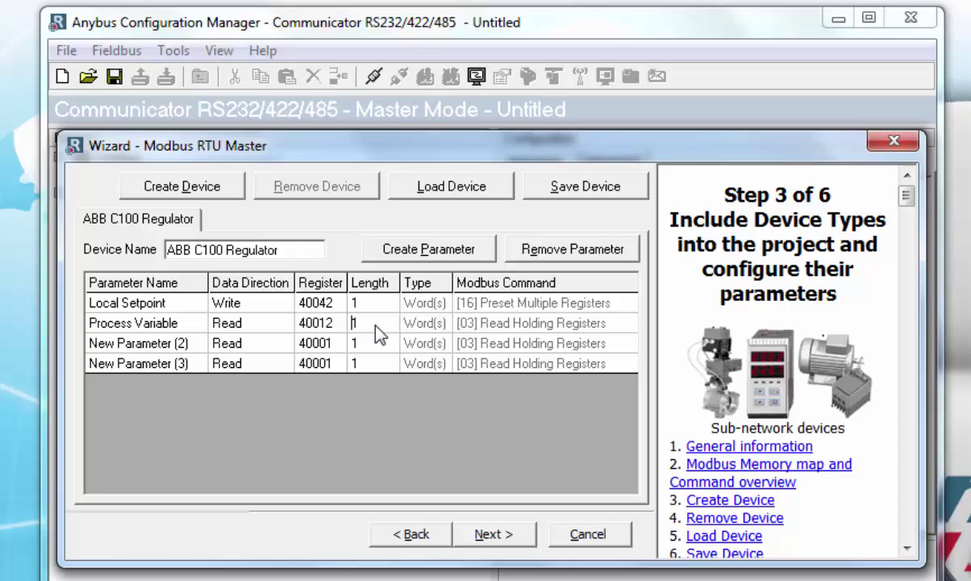
- Name the third parameter 'Output Value' at register 40014 and the fourth 'Auto/Manual Control'
click(169, 343)
text(Output Value)
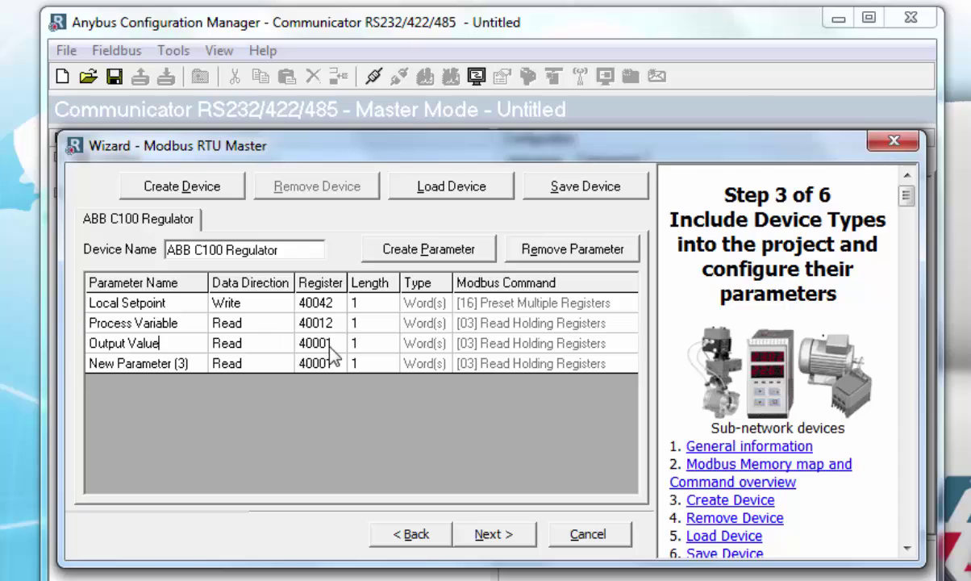
click(332, 343)
key(BackSpace)
key(BackSpace)
text(14)
key(Return)
click(380, 345)
click(191, 364)
text(Auto/Ma)
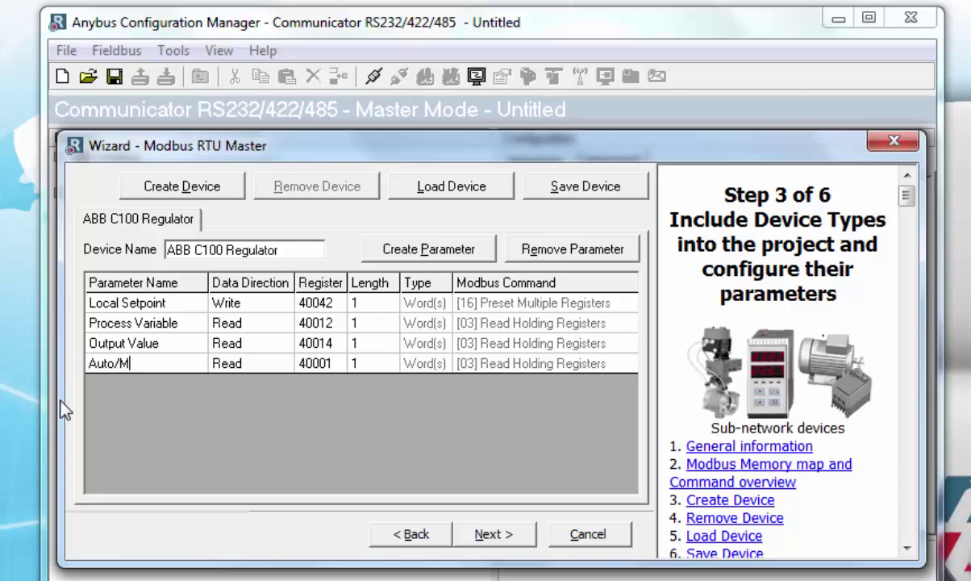
text(nual Control)
key(Return)
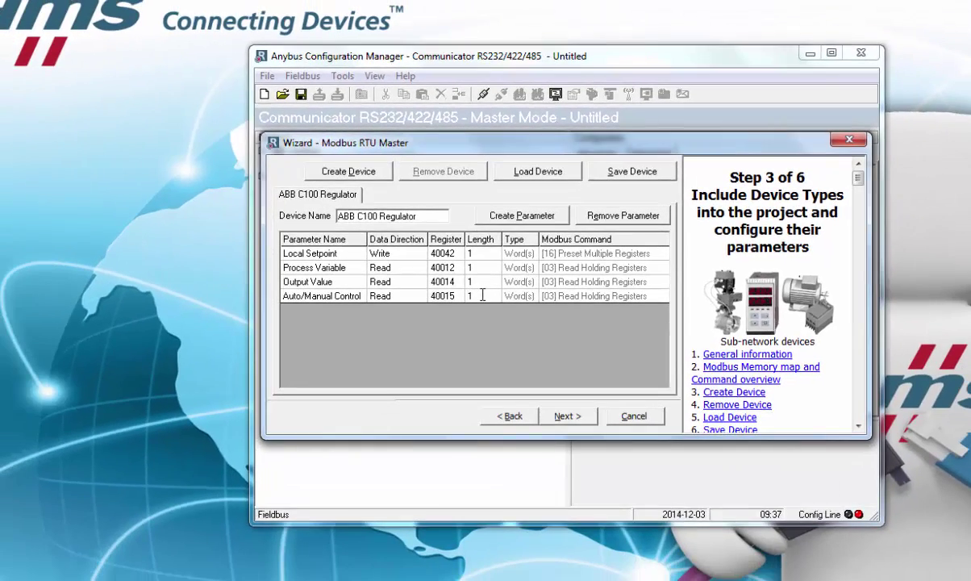
- Save the device definition as ABB C100 Regulator.D01
click(632, 172)
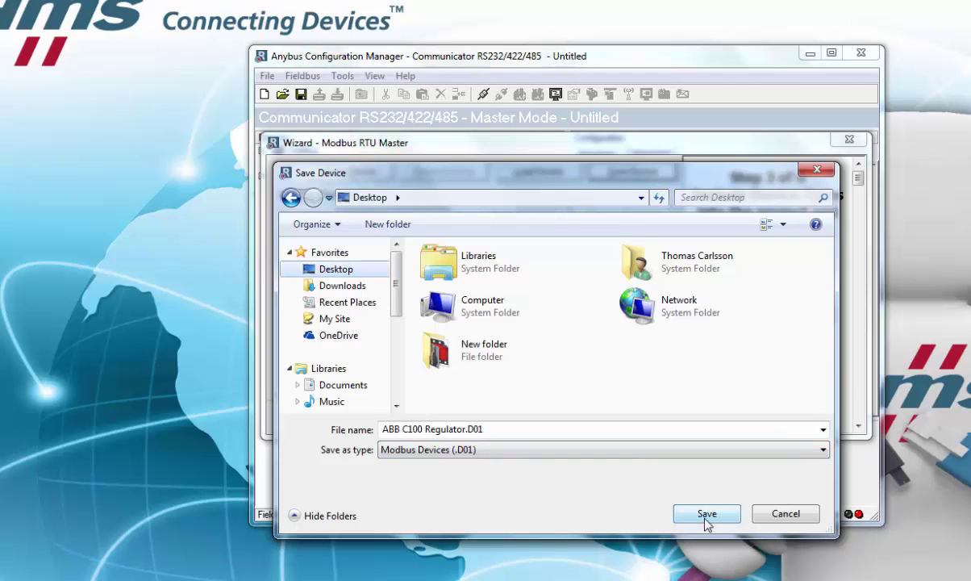
click(705, 516)
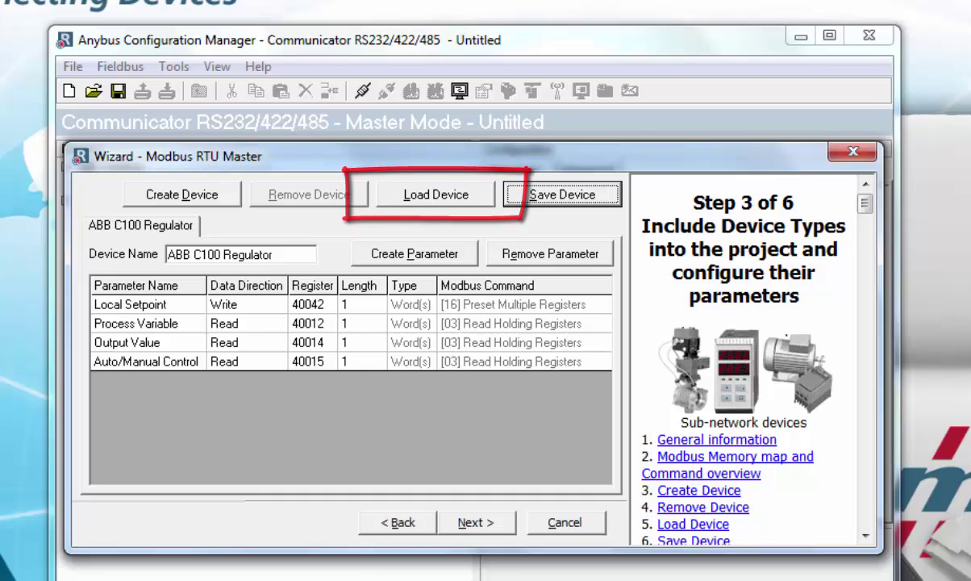
- Add a sub-network node named 'Our Regulator' with device type ABB C100 Regulator
click(476, 523)
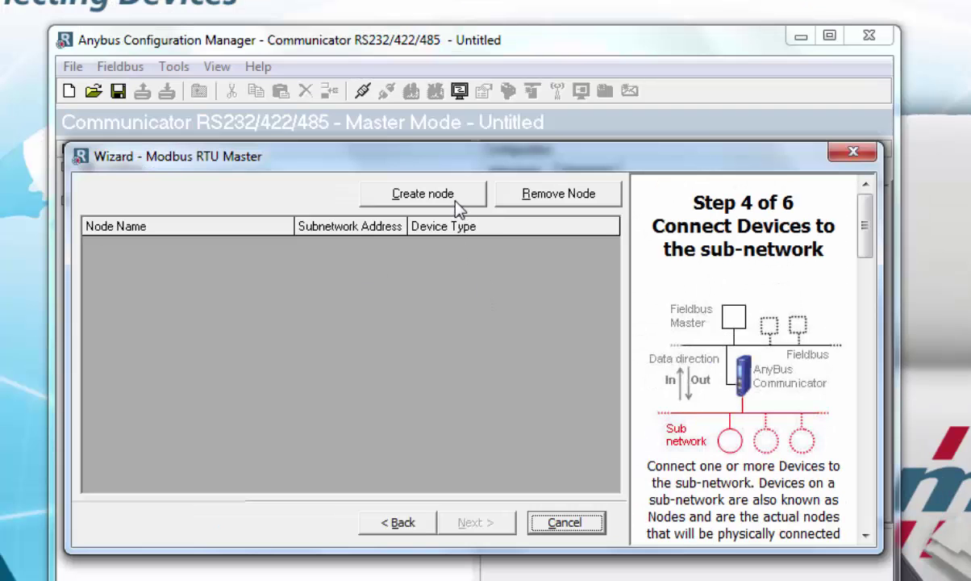
click(455, 201)
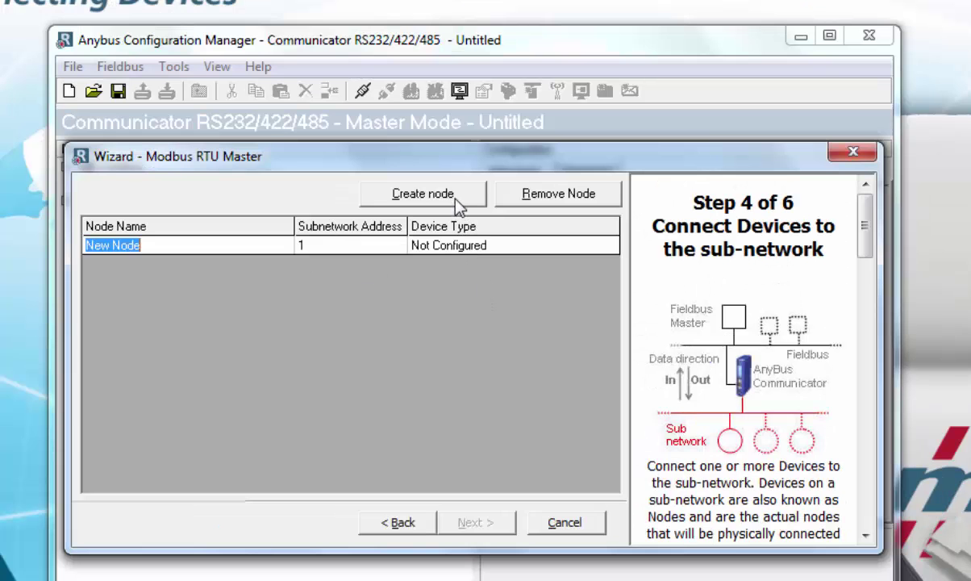
text(Our Regulator)
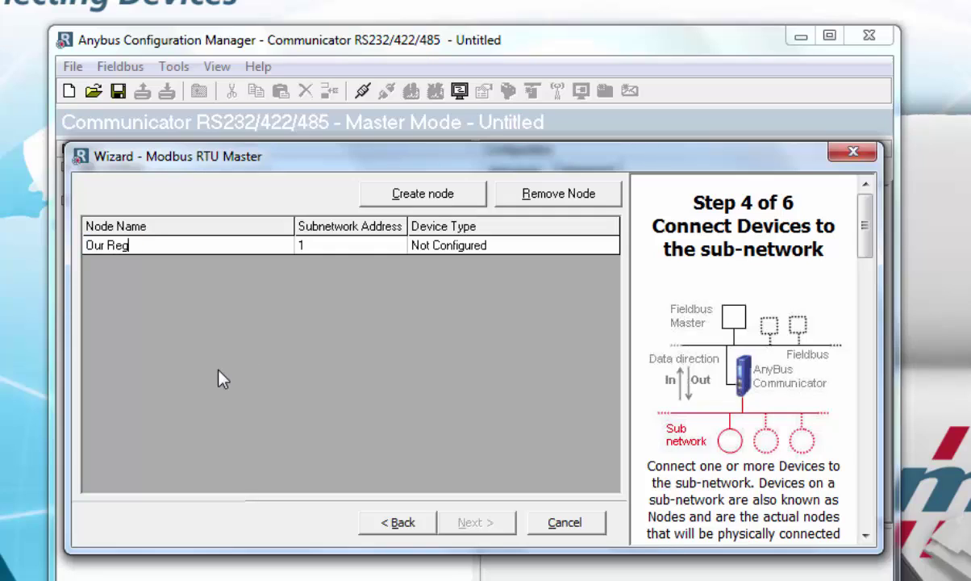
click(339, 246)
click(605, 252)
click(610, 246)
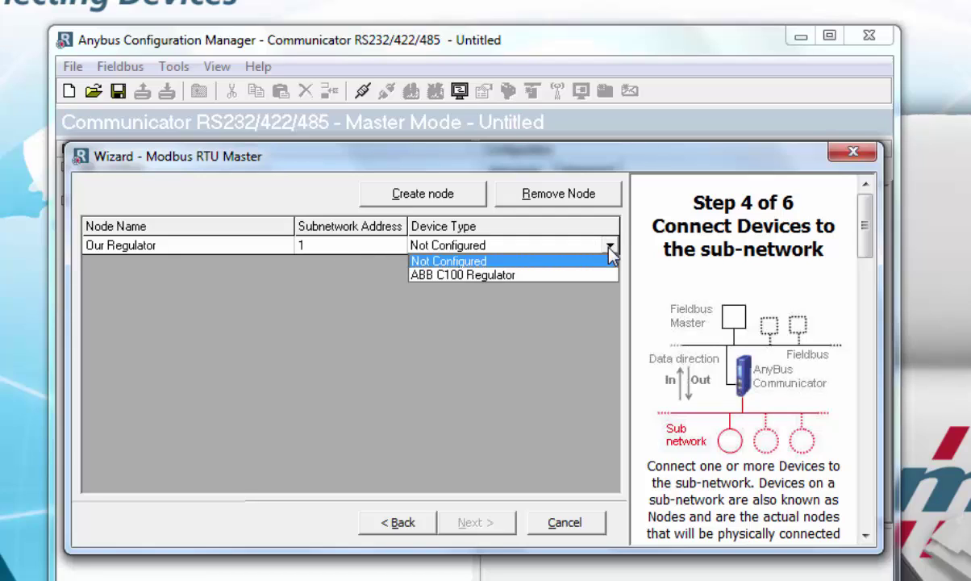
click(569, 275)
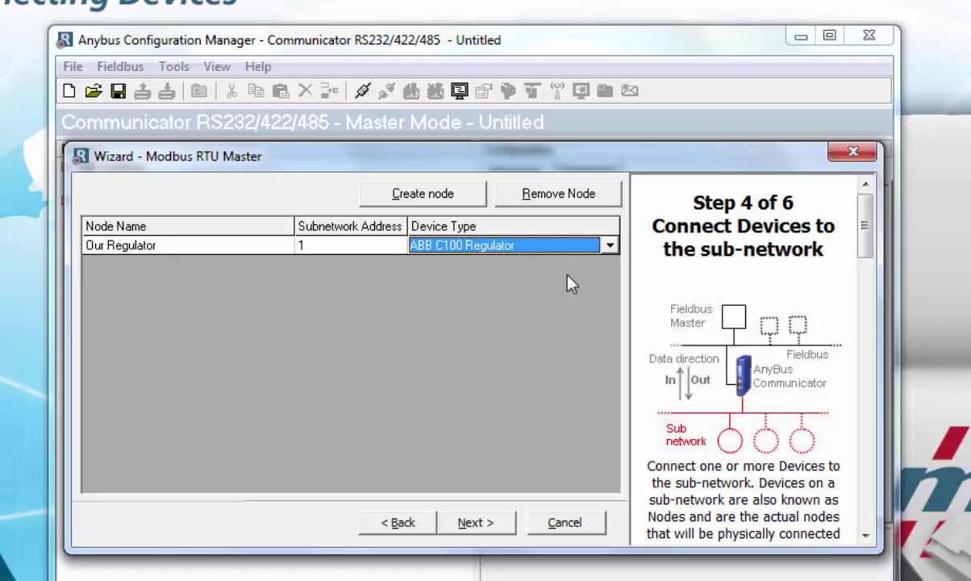
- Map Local Setpoint and Output Value as the Our Regulator node's two parameters
click(477, 529)
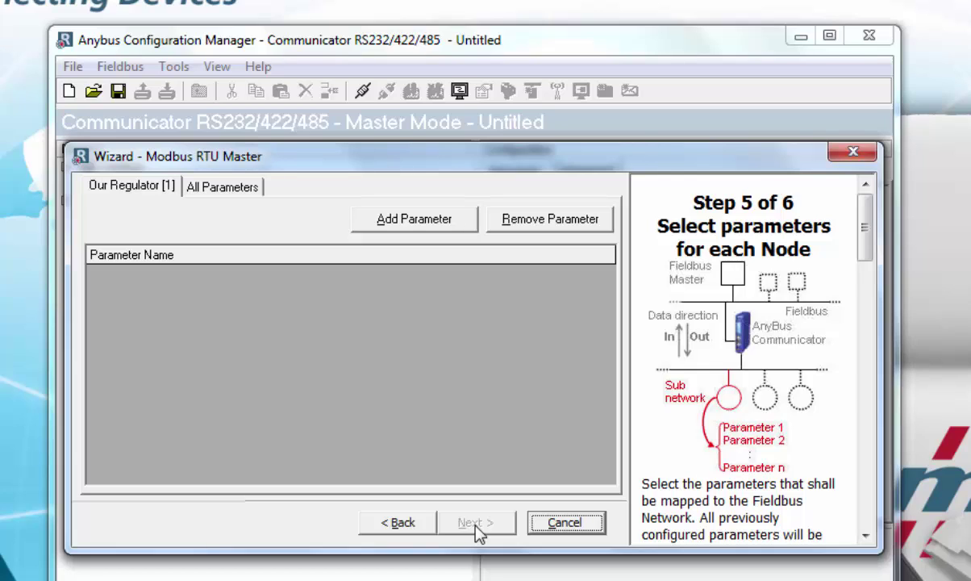
click(469, 224)
click(469, 224)
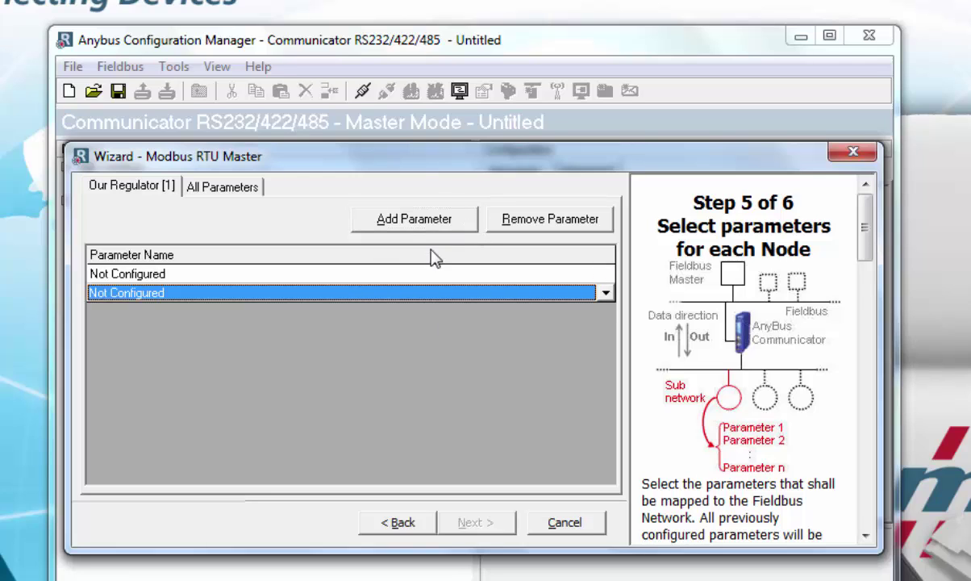
click(407, 274)
click(409, 280)
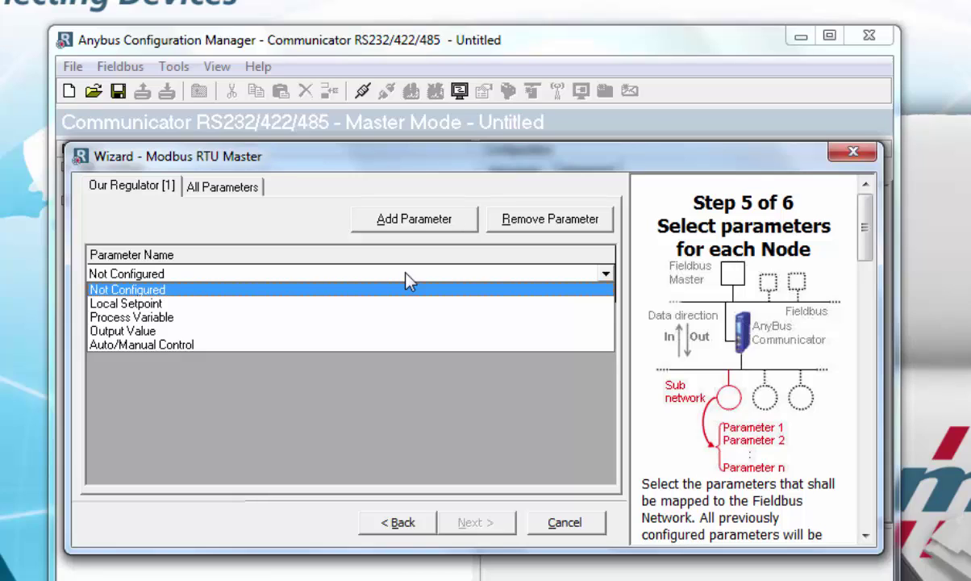
click(391, 305)
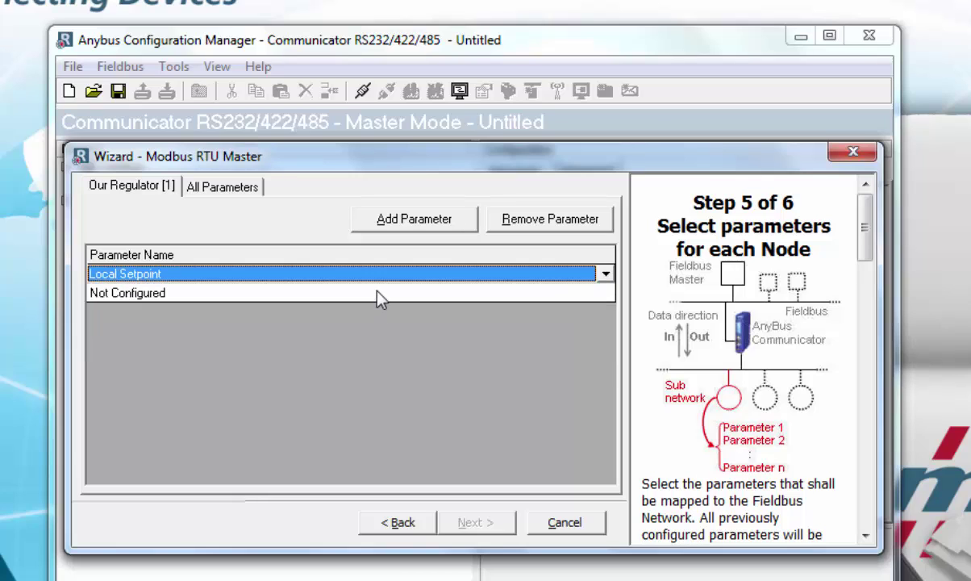
click(379, 295)
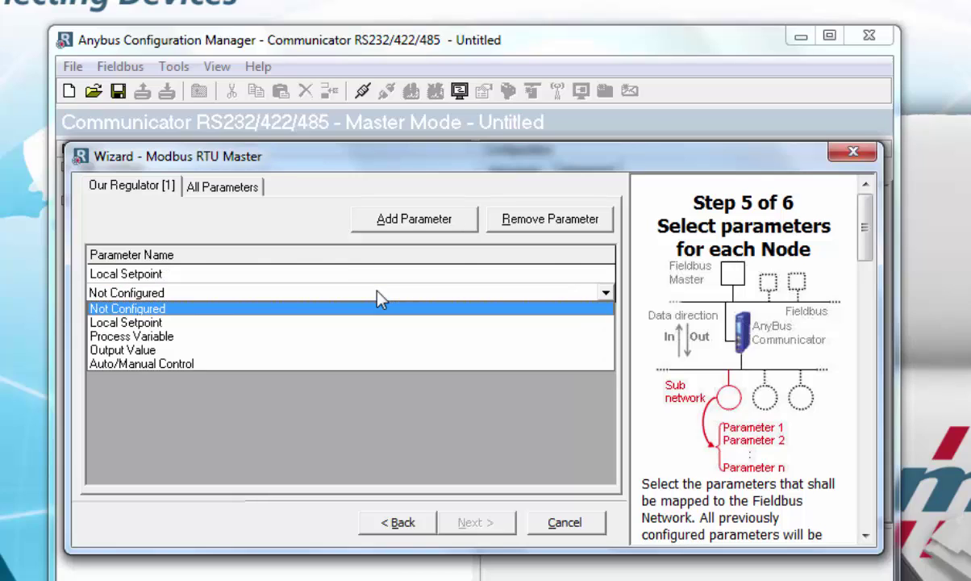
click(355, 355)
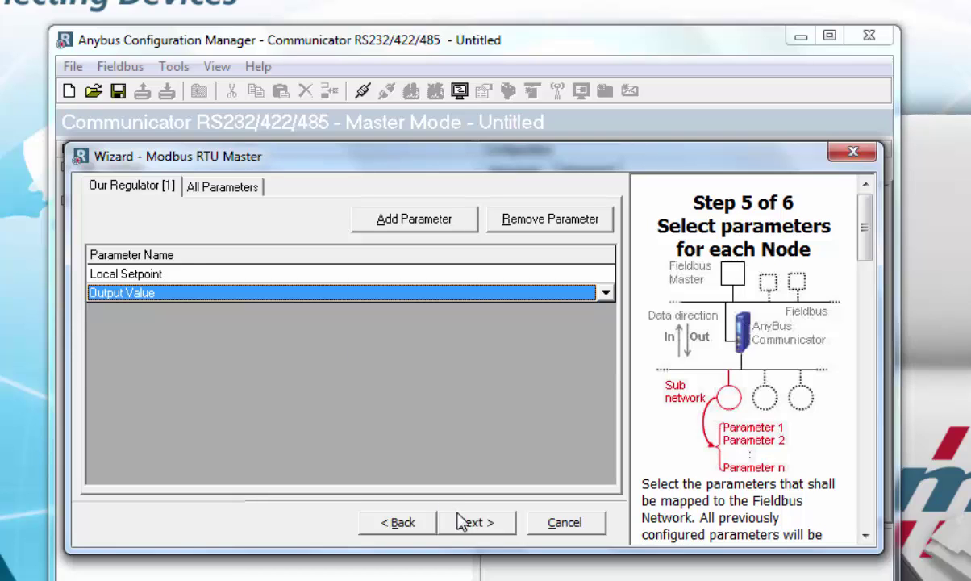
- Save the summary report as 'ABB Controller' RTF, then finish the wizard
click(473, 525)
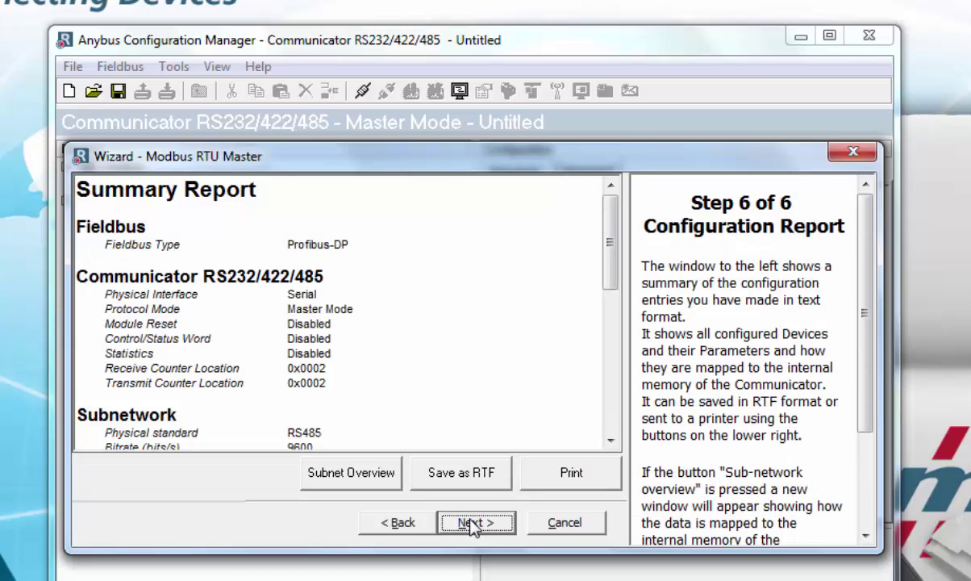
drag(612, 271, 612, 240)
click(474, 481)
text(ABB Con)
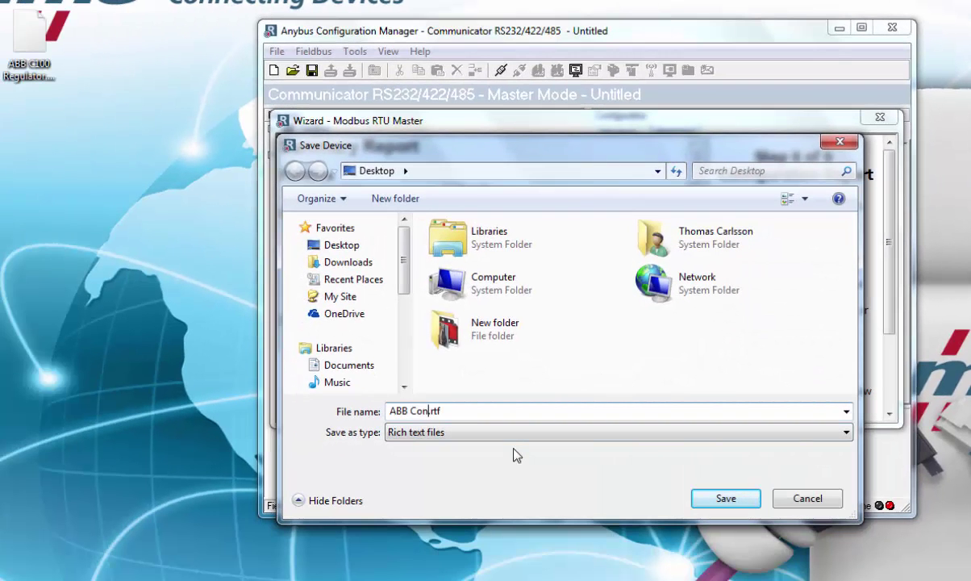
text(troller)
key(Return)
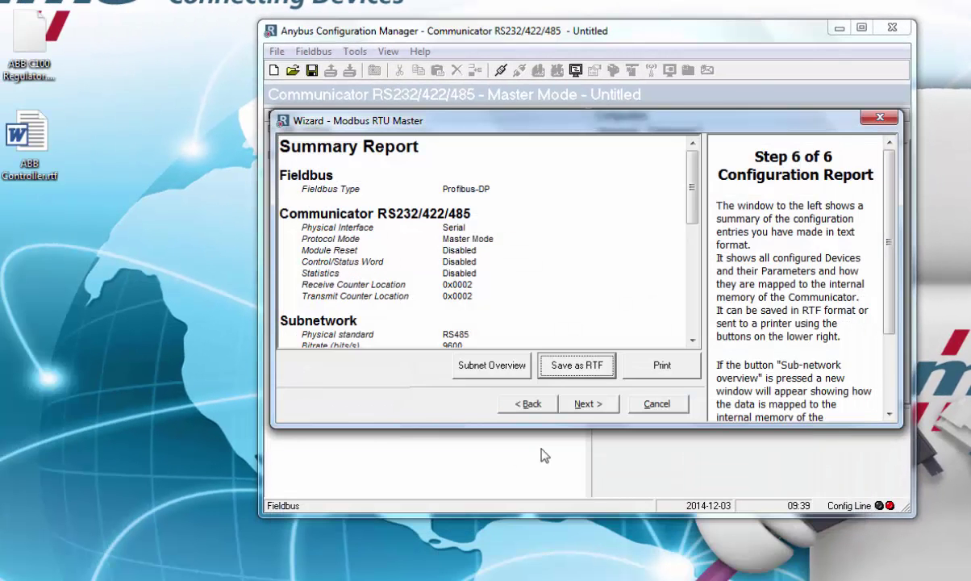
click(607, 411)
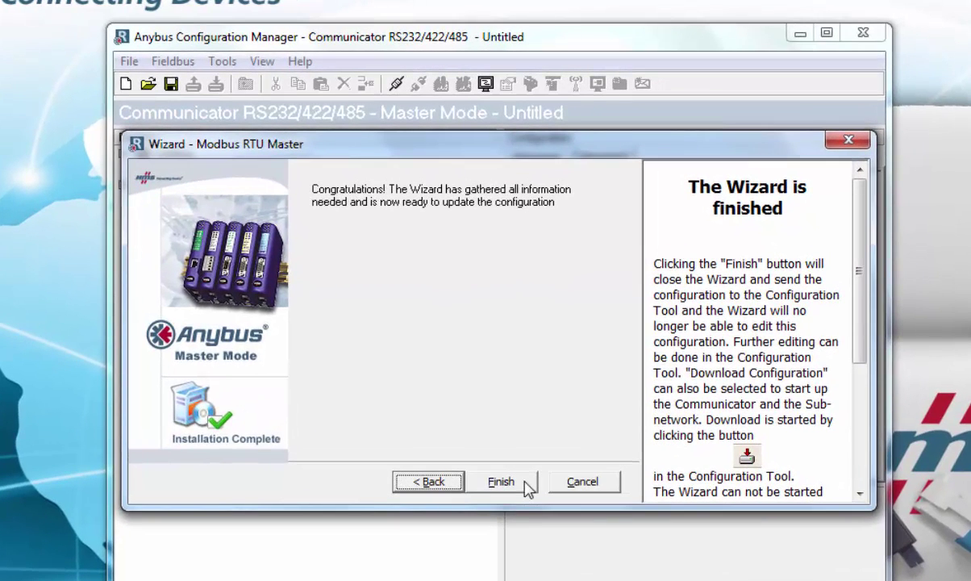
click(525, 483)
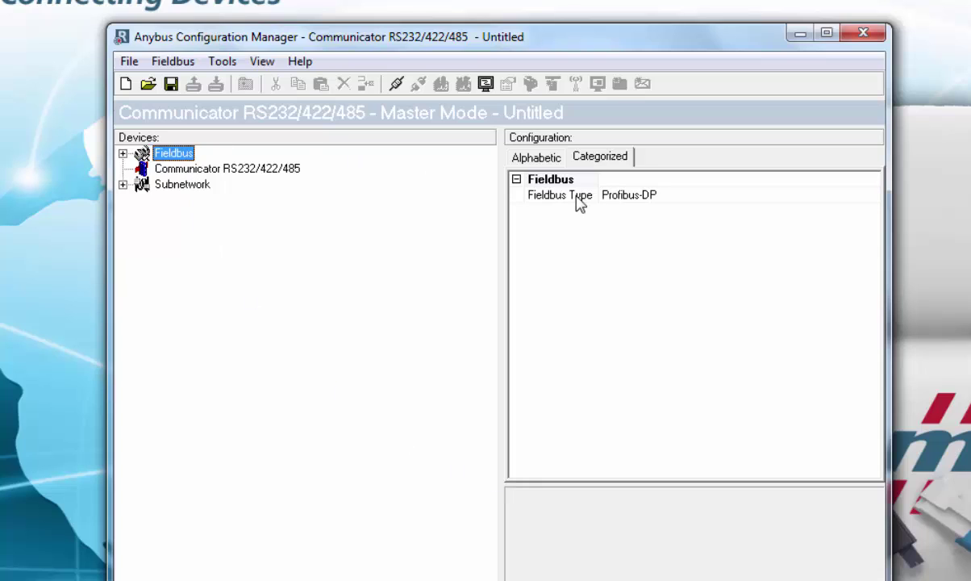
- Select Communicator RS232/422/485 and expand Subnetwork, Our Regulator and Local Setpoint in the tree
click(274, 169)
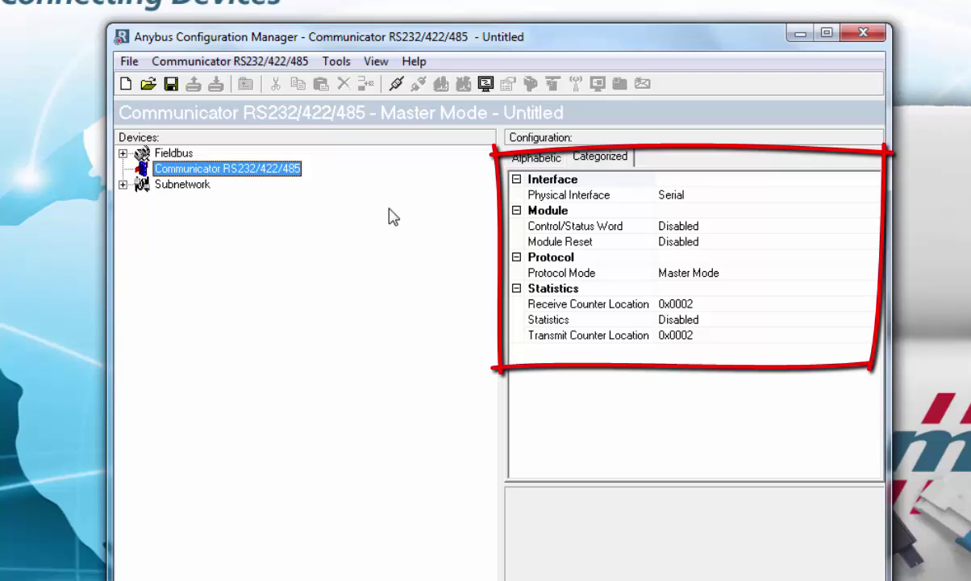
click(125, 185)
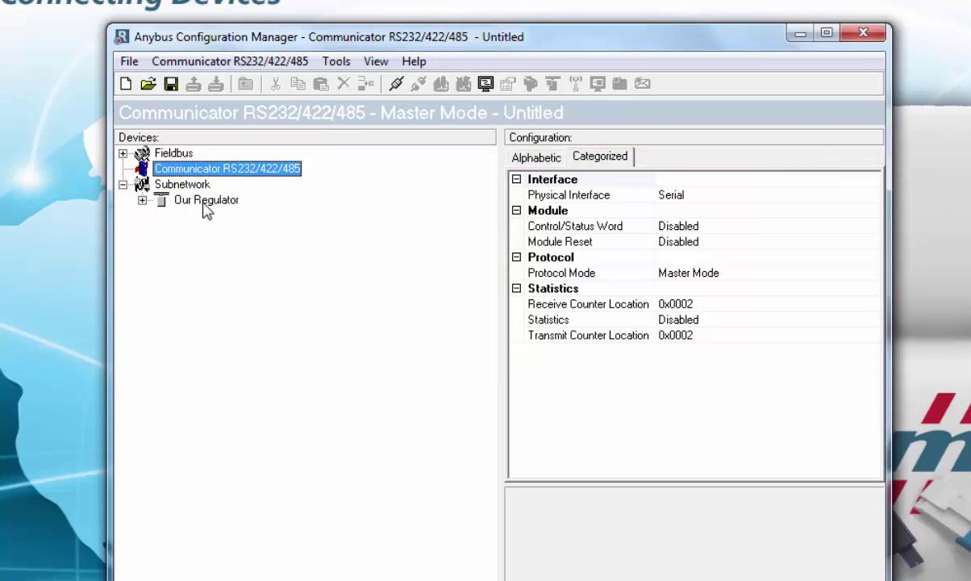
click(143, 201)
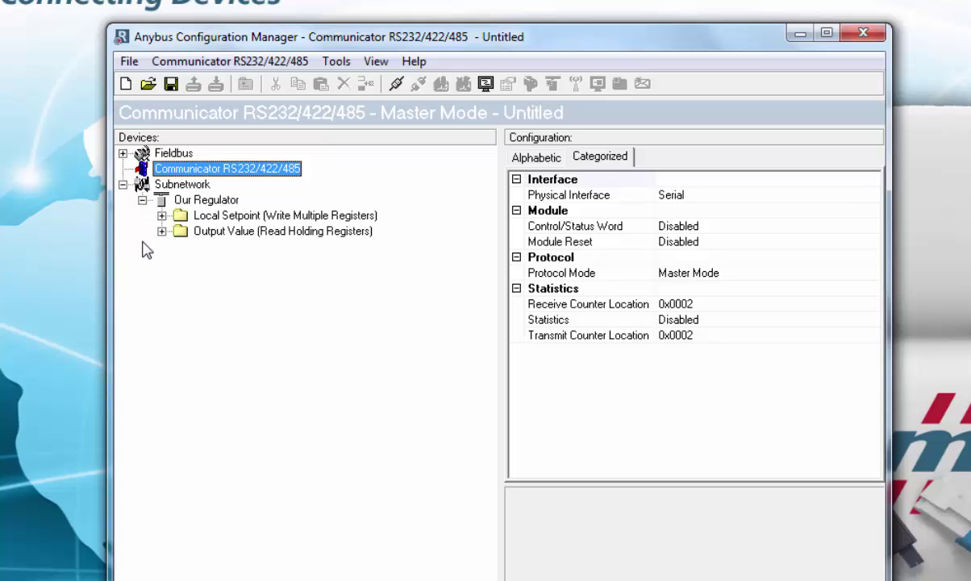
click(161, 215)
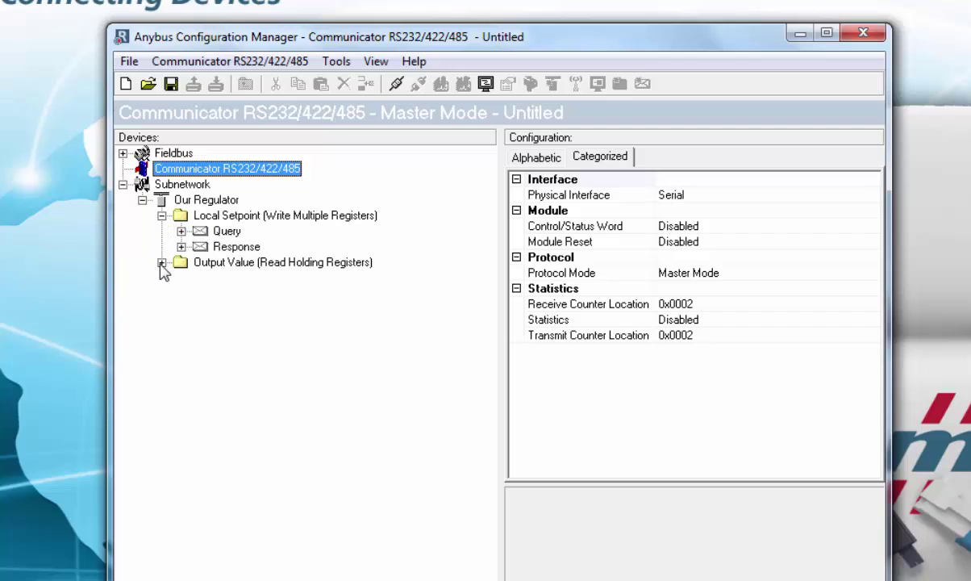
- Set the Local Setpoint query's Update mode to On data change, leaving offline options at Clear
click(161, 263)
click(225, 231)
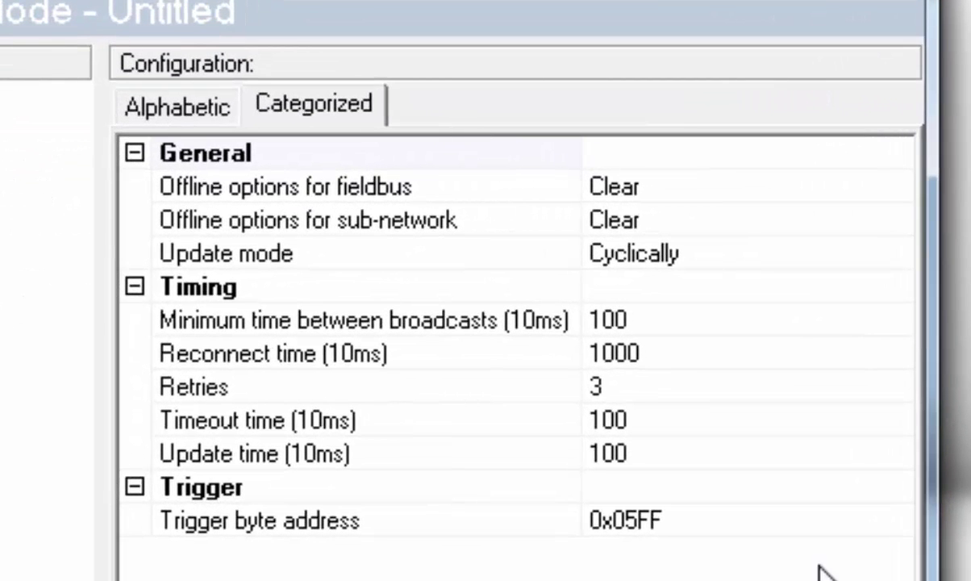
click(893, 257)
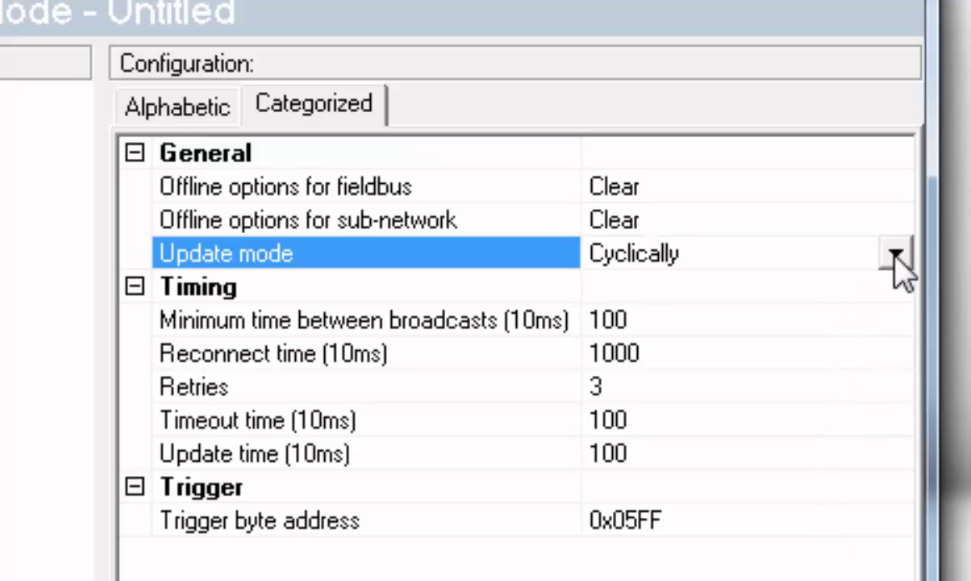
click(893, 256)
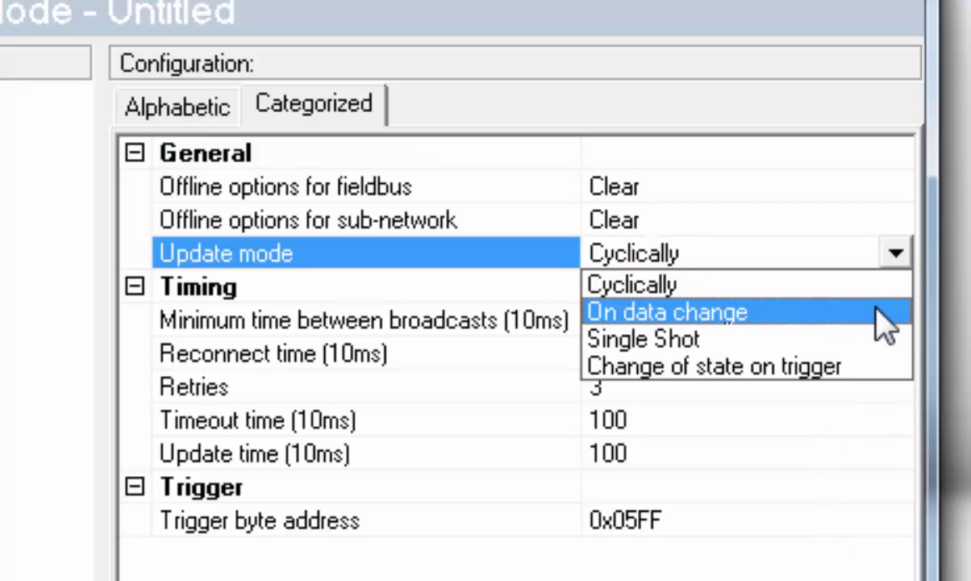
click(886, 326)
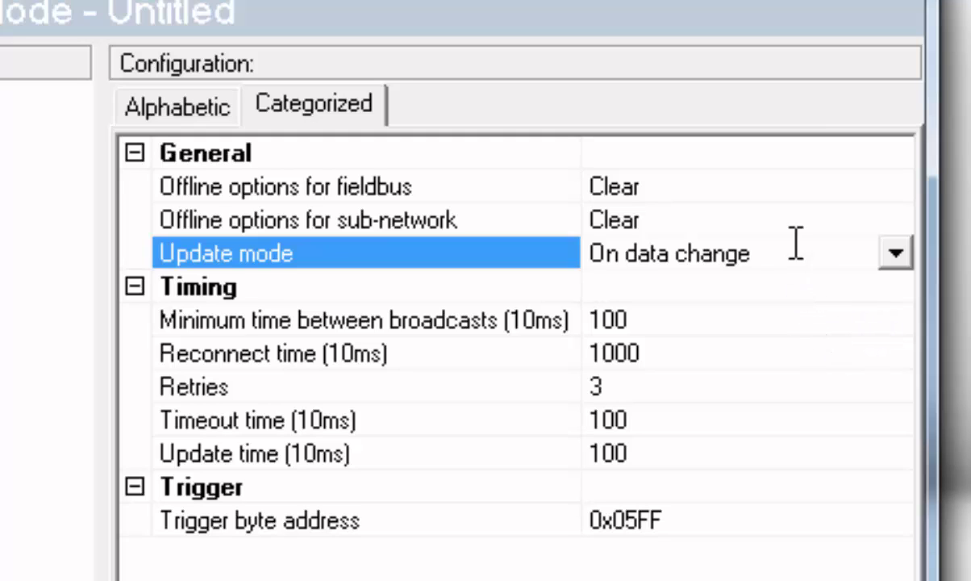
click(897, 226)
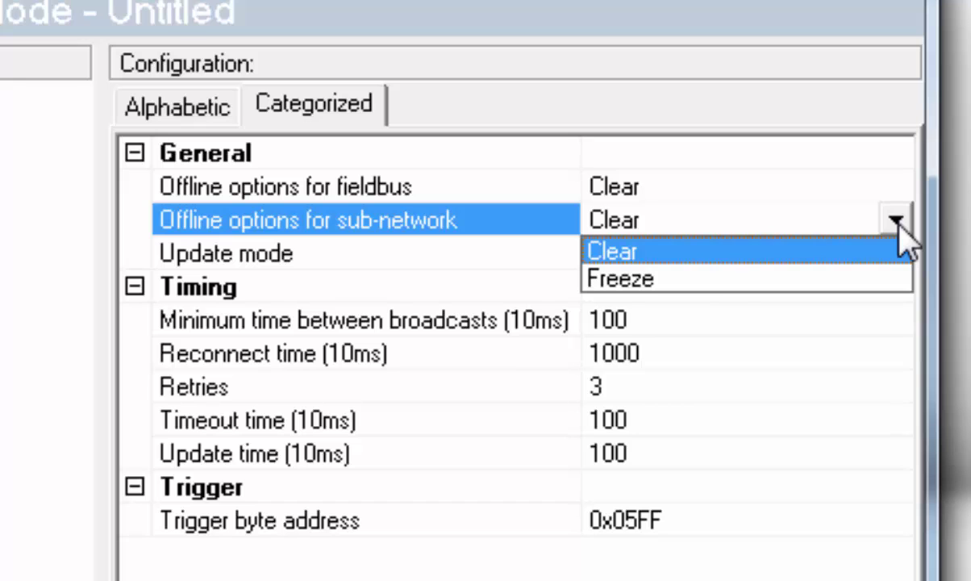
click(897, 227)
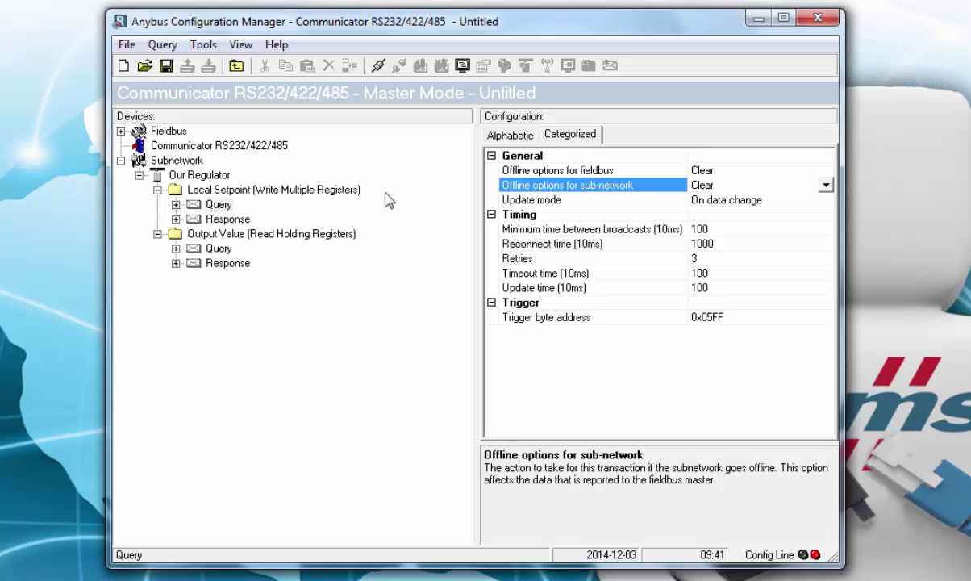
- Choose COM5 as the port under Tools > Port and connect to the Communicator
click(203, 45)
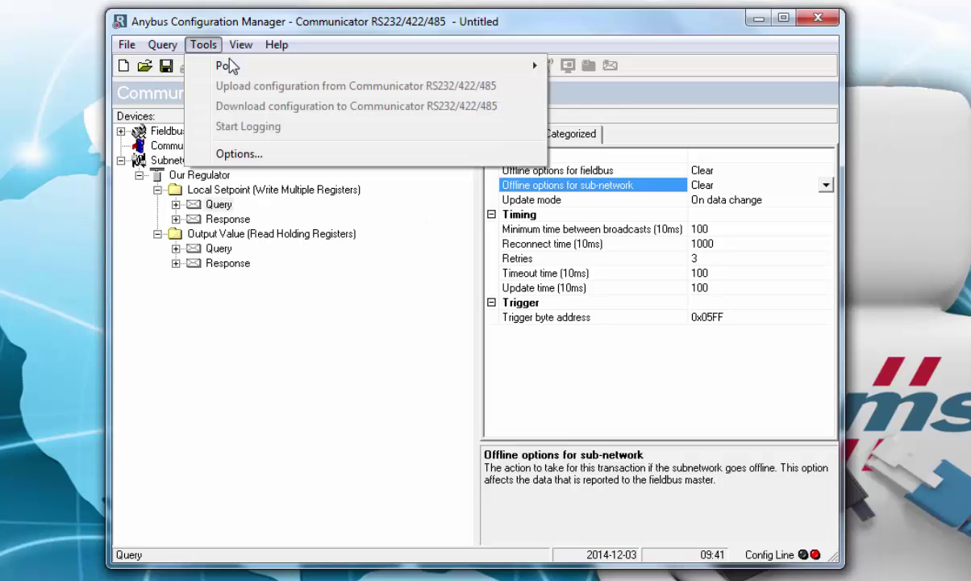
mouse_move(274, 68)
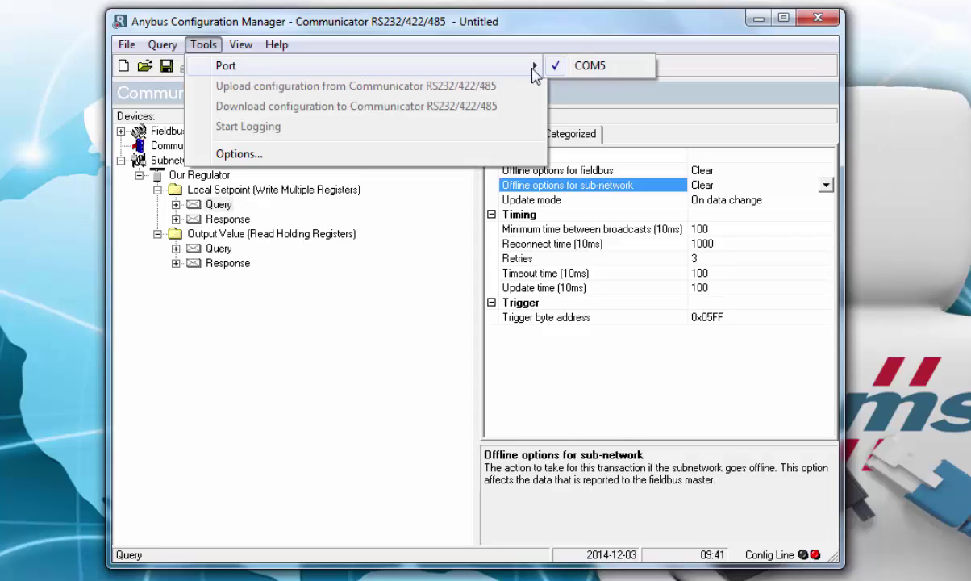
click(597, 67)
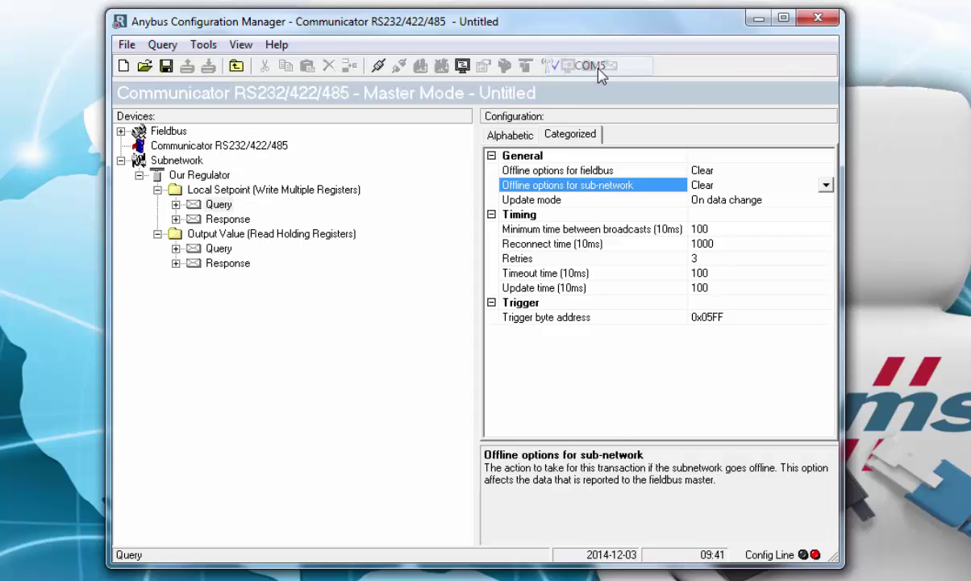
click(375, 71)
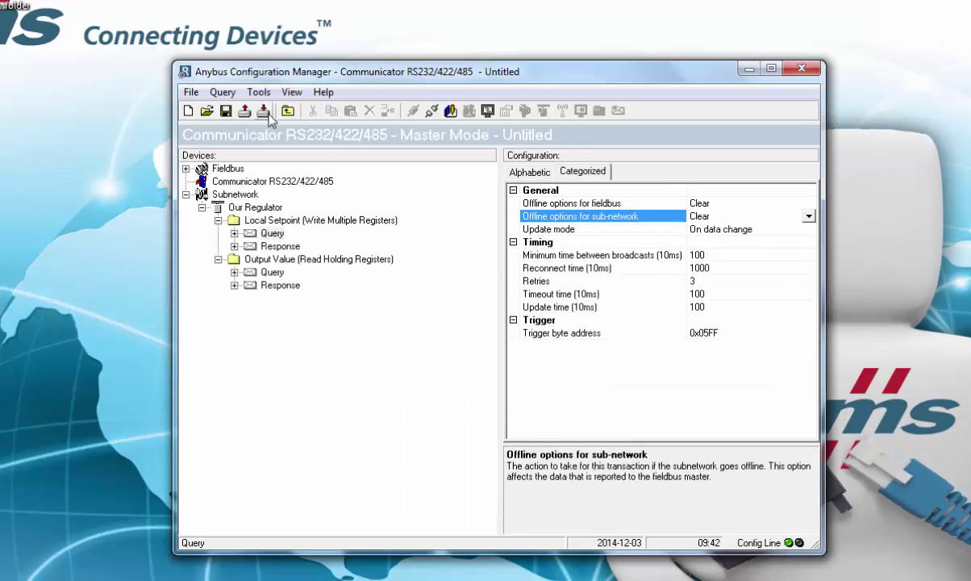
- Download the configuration to the Communicator, naming it 'Our regulator'
click(264, 112)
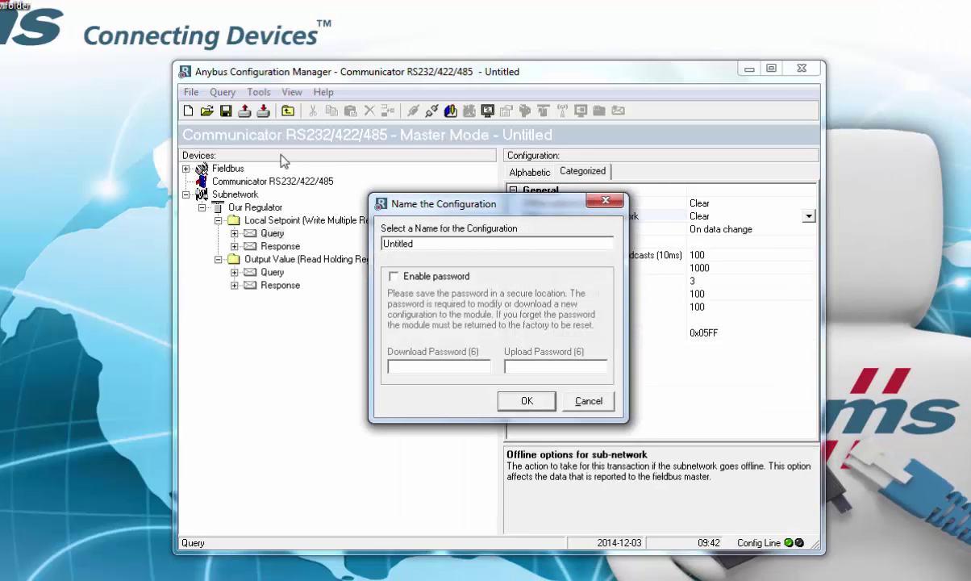
double_click(407, 243)
text(Our regulator)
click(516, 401)
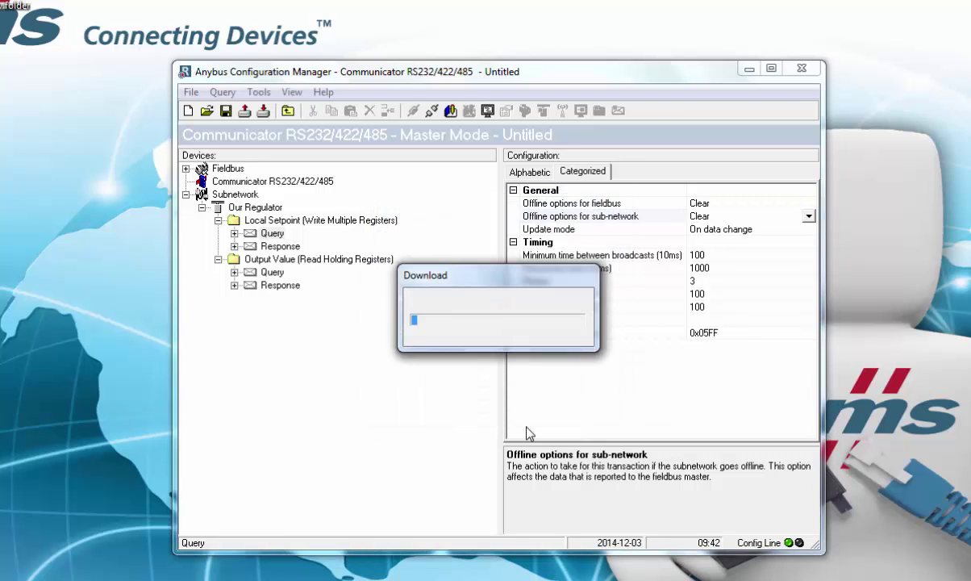